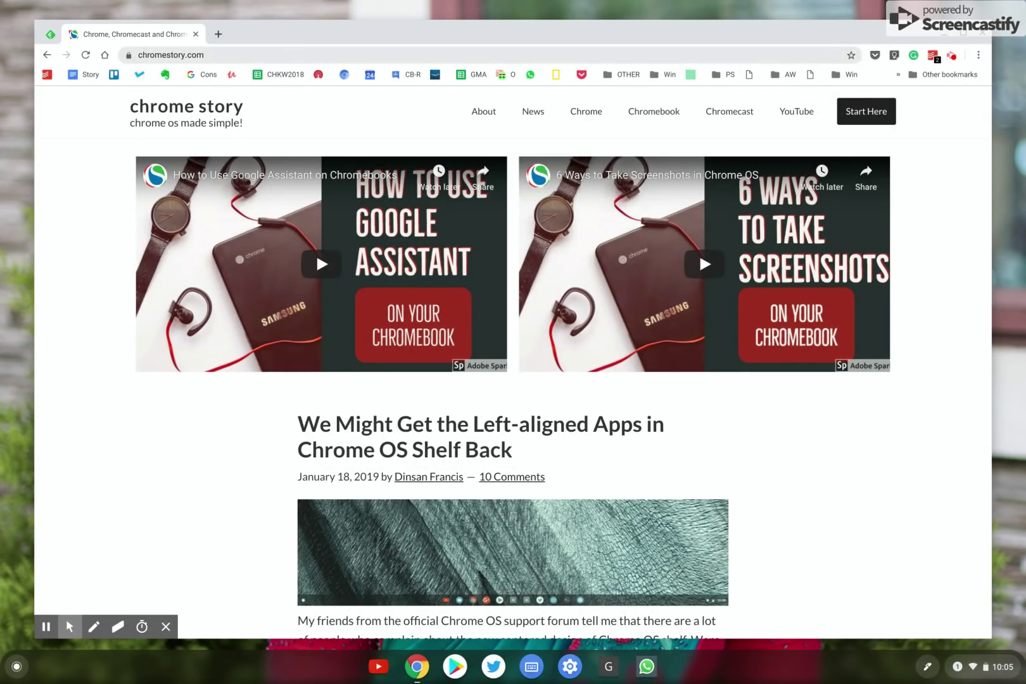
Place the Chrome Story tab in a new tab group.
right_click(149, 38)
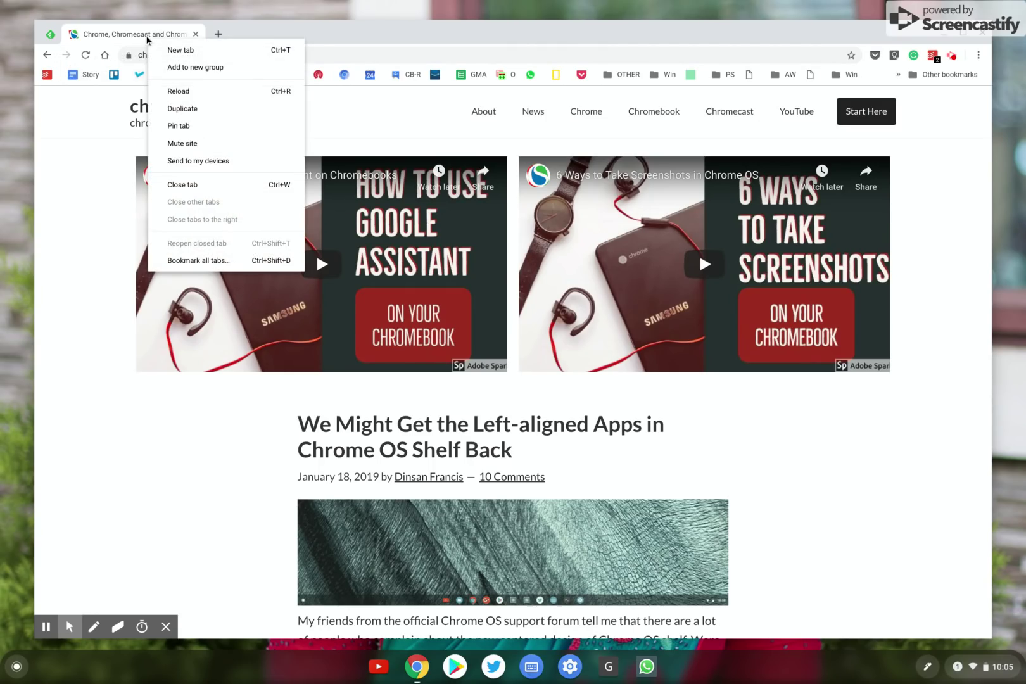
click(172, 67)
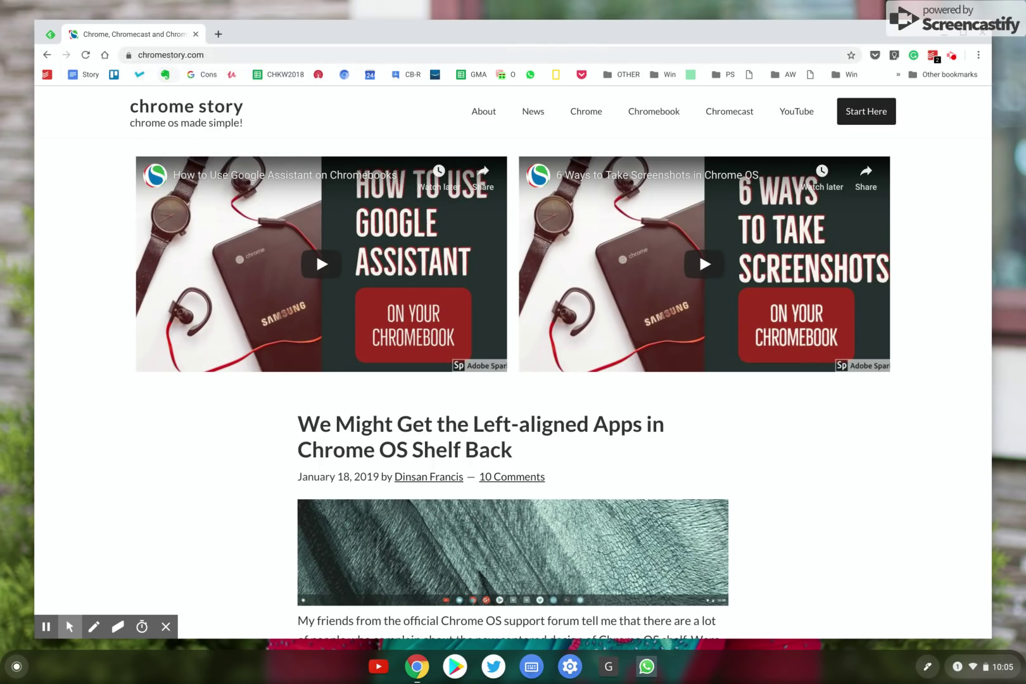
right_click(137, 35)
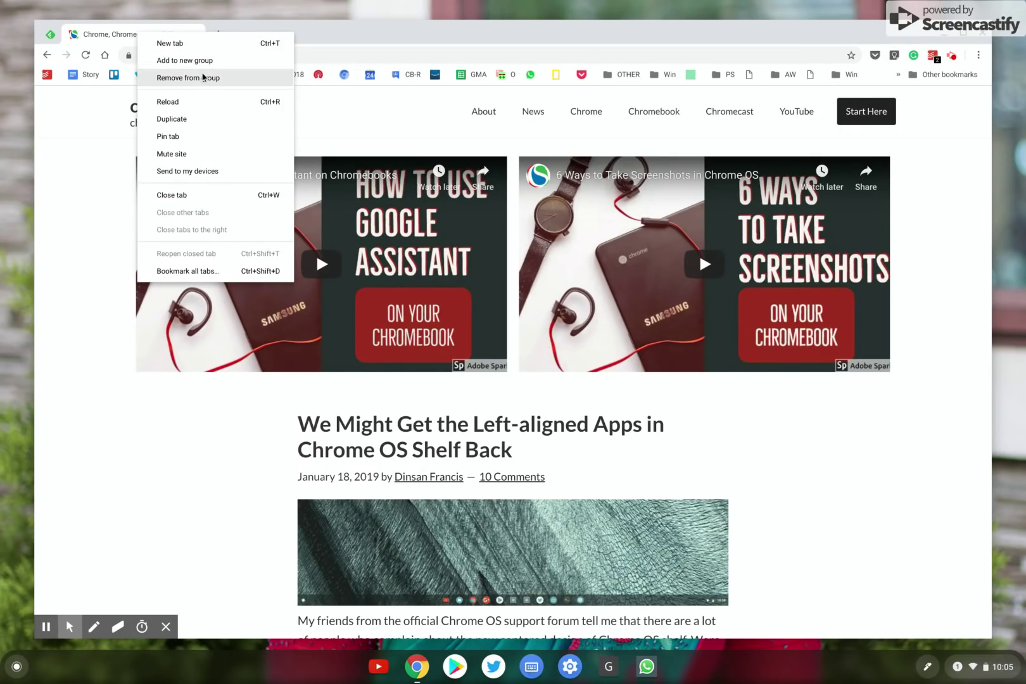
click(105, 128)
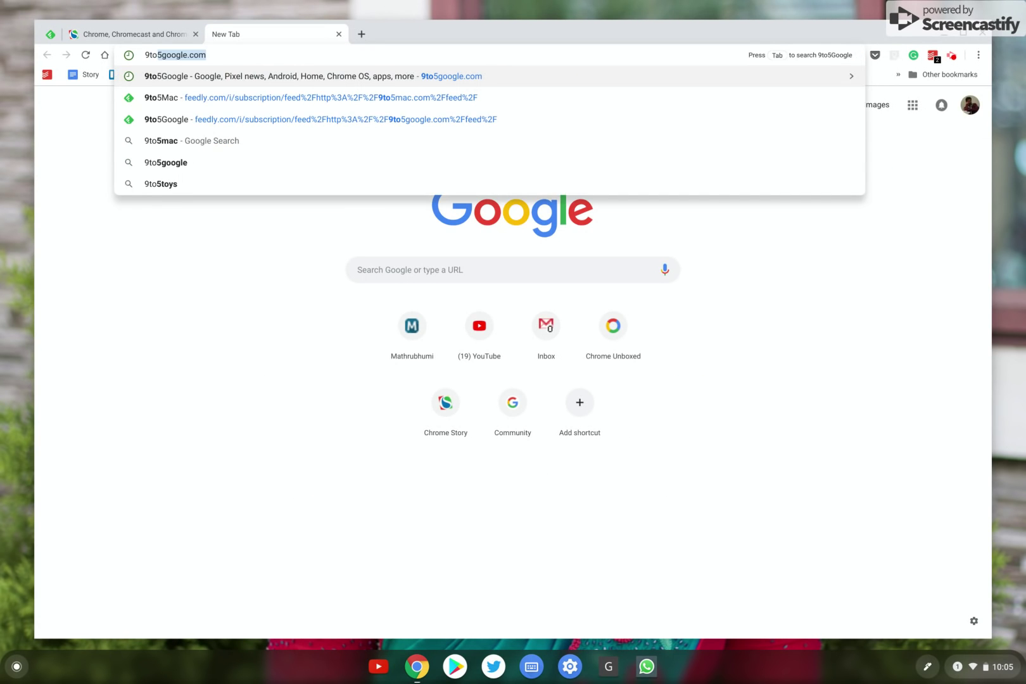
Load 9to5google.com without grouping it, and start a new tab for androidpolice.com.
key(Return)
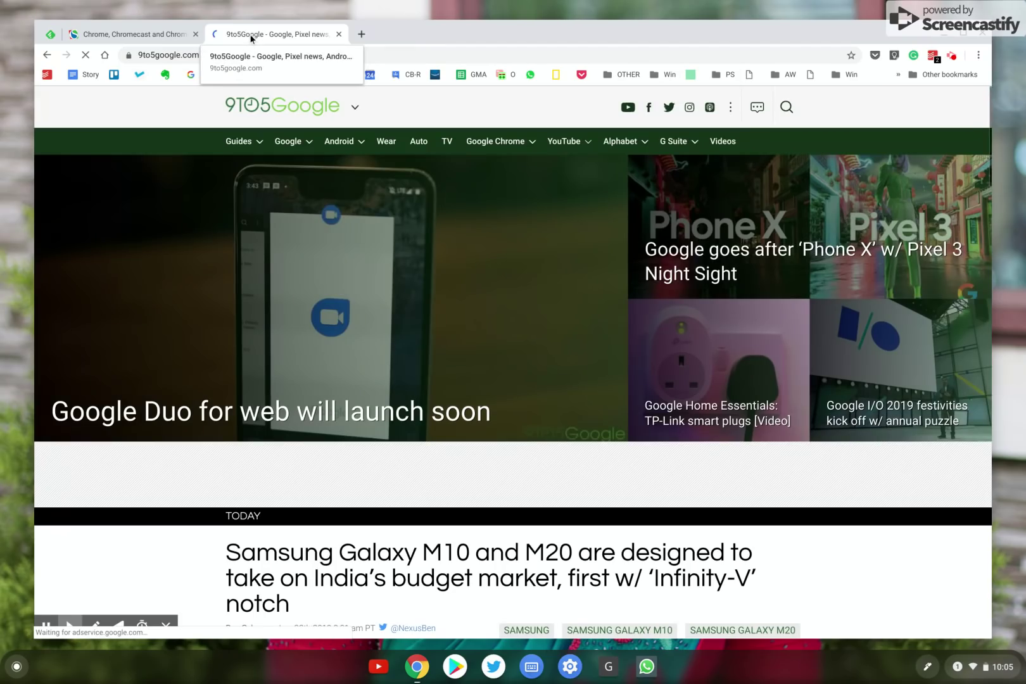
right_click(249, 34)
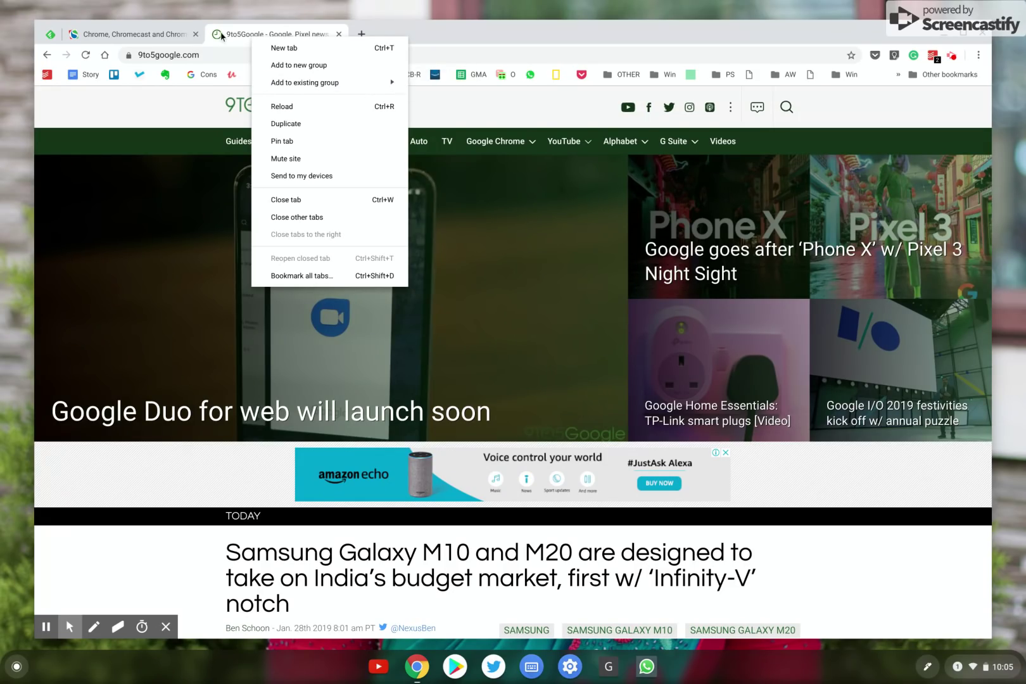
key(Escape)
click(362, 33)
text(androidpolice.com)
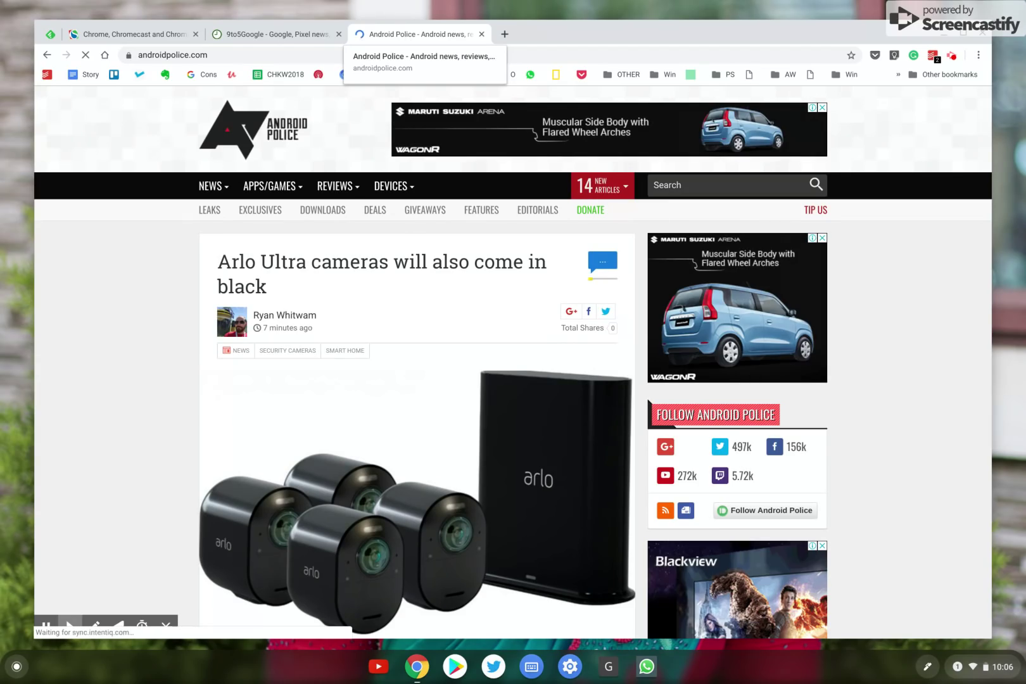
Add the Android Police tab to Group 0 beside Chrome Story, then check both tabs.
right_click(407, 38)
mouse_move(459, 82)
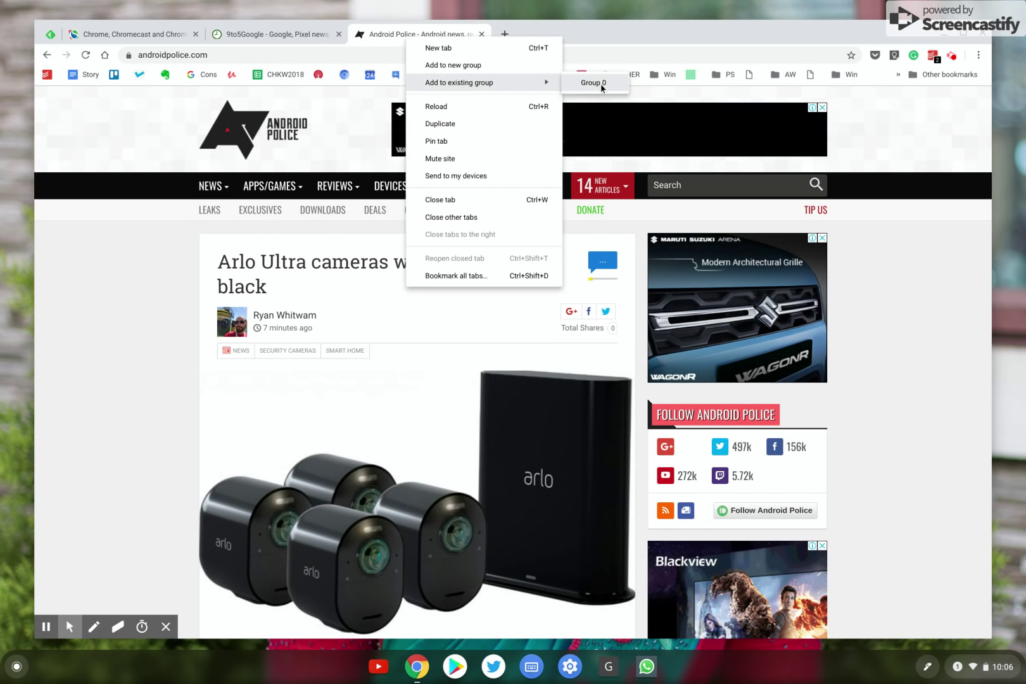
click(600, 83)
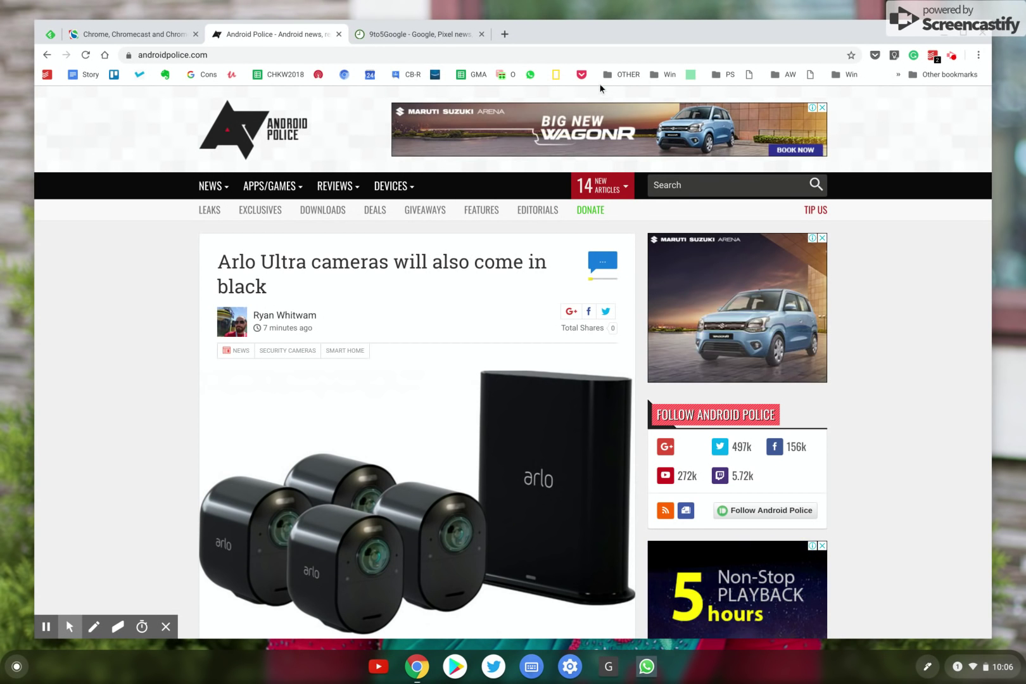
click(151, 34)
click(231, 37)
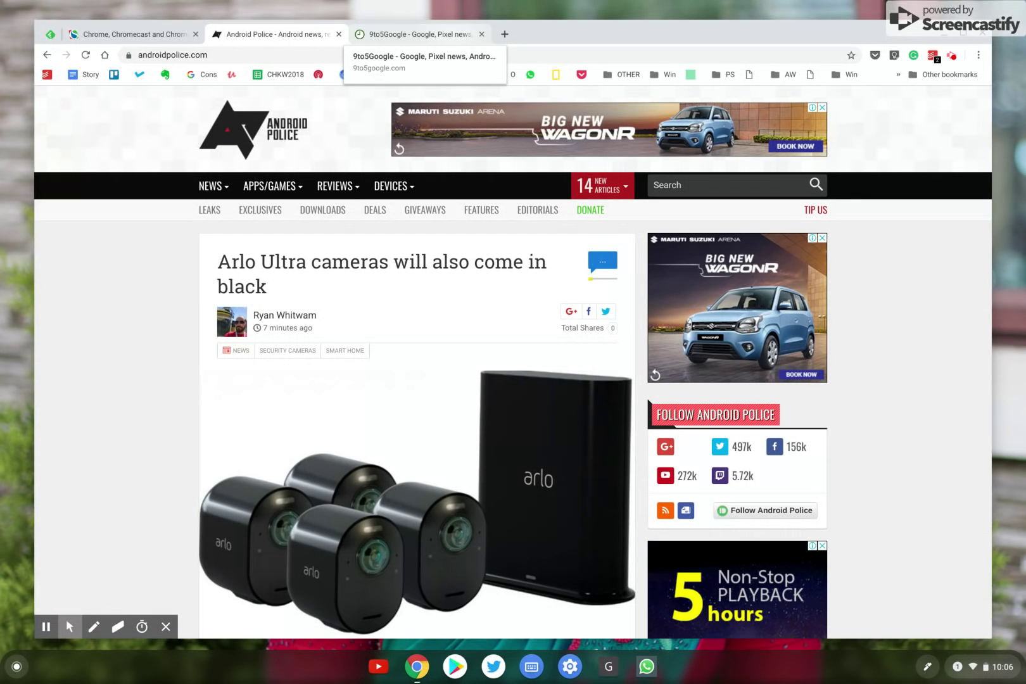
Open engadget.com, add it to Group 0, and remove Android Police from the group.
click(506, 35)
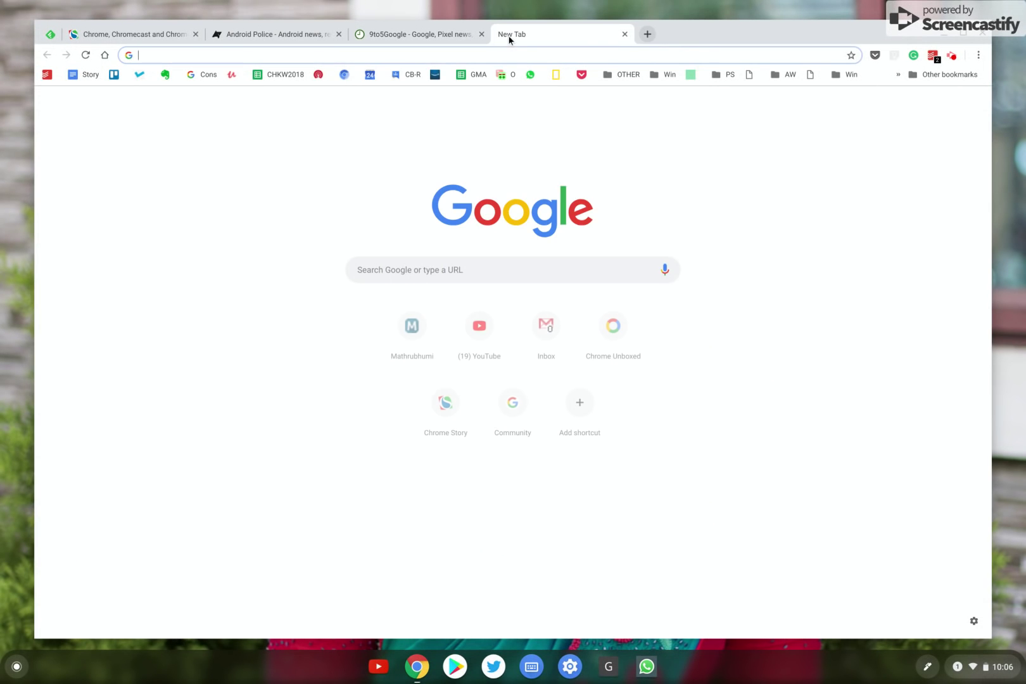
text(engadget)
key(Return)
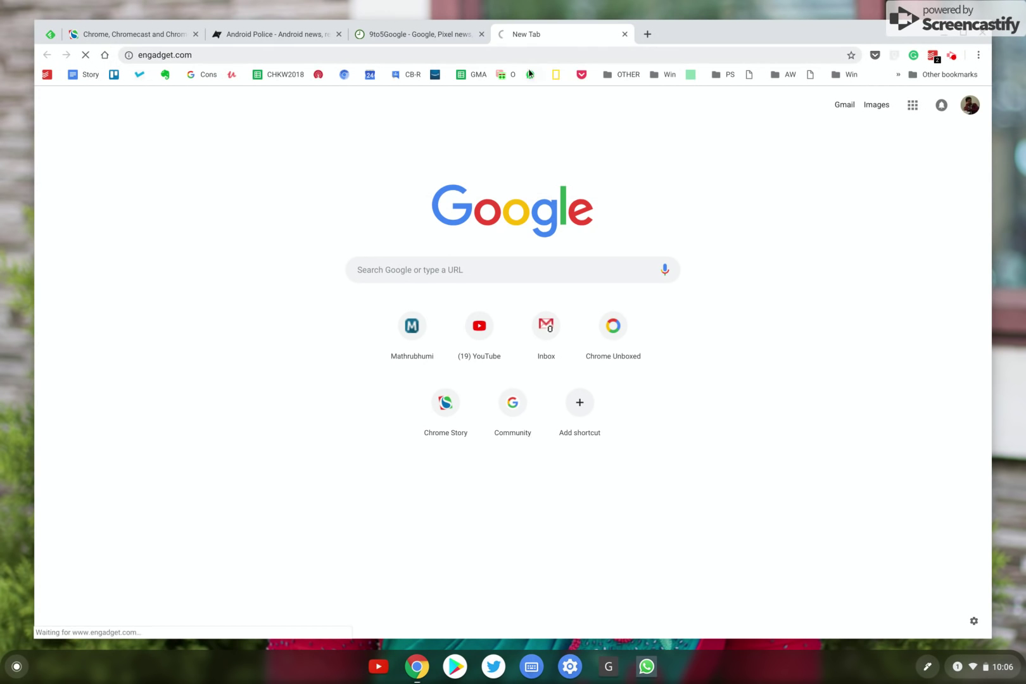
right_click(544, 41)
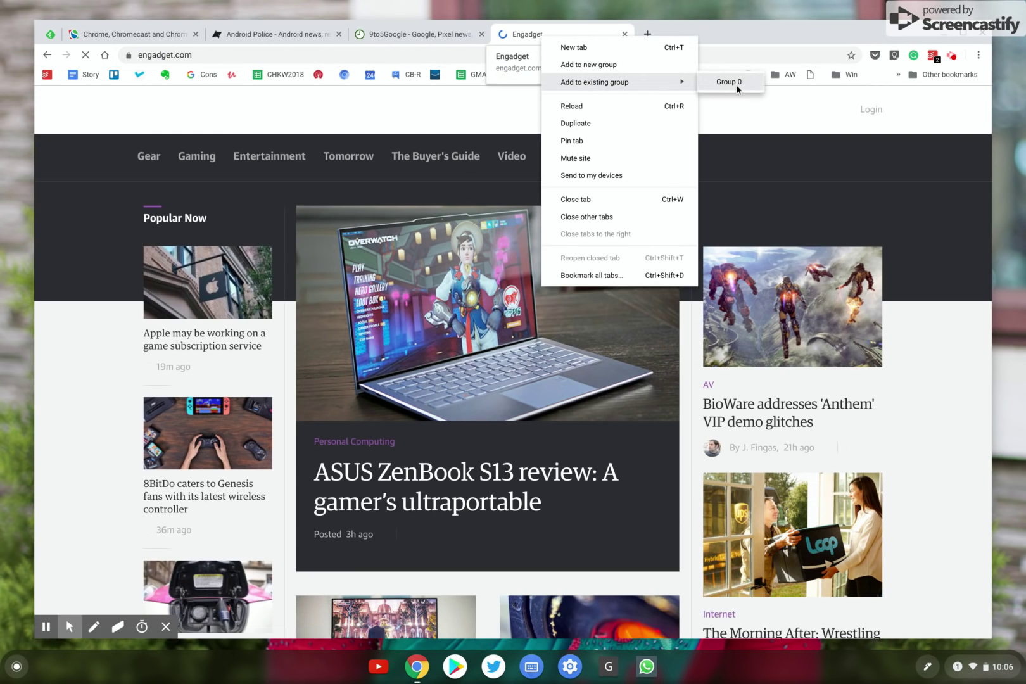
click(736, 83)
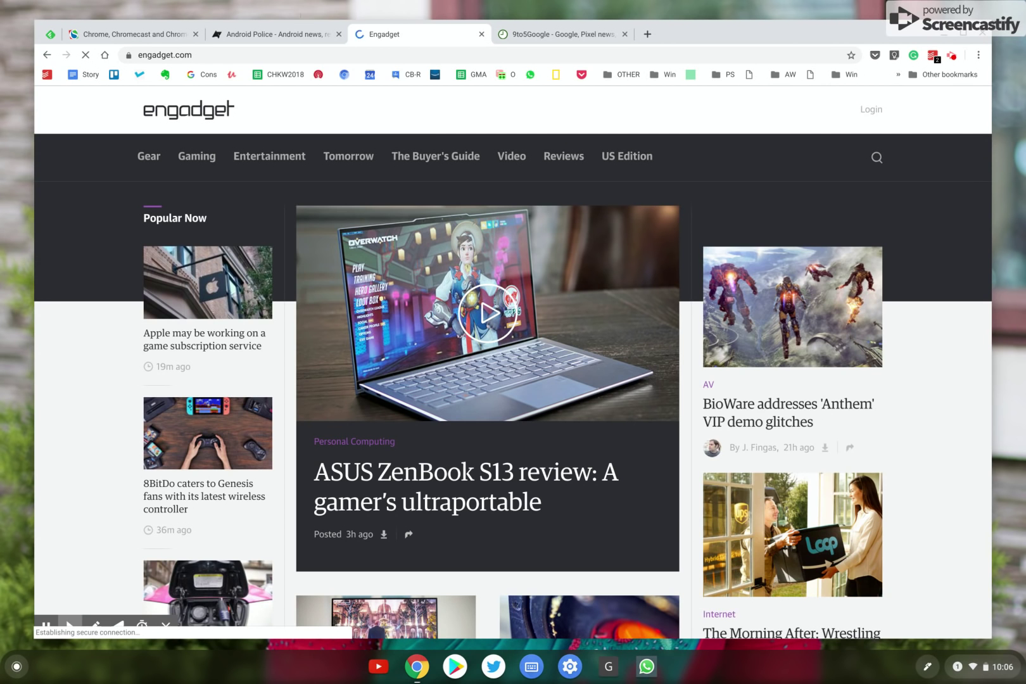
right_click(280, 33)
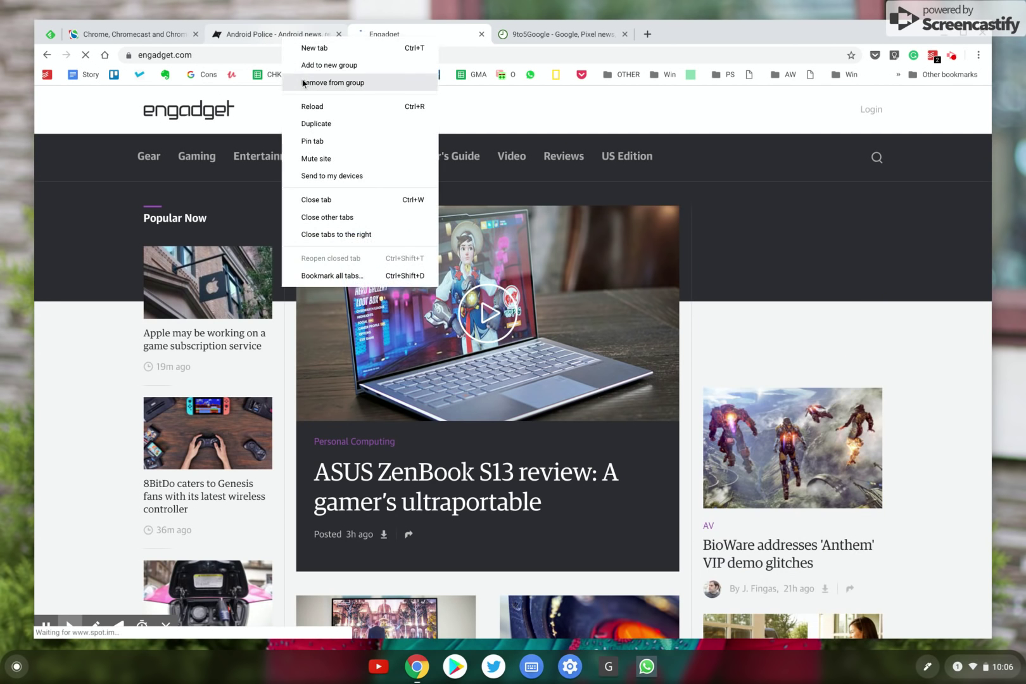
click(302, 78)
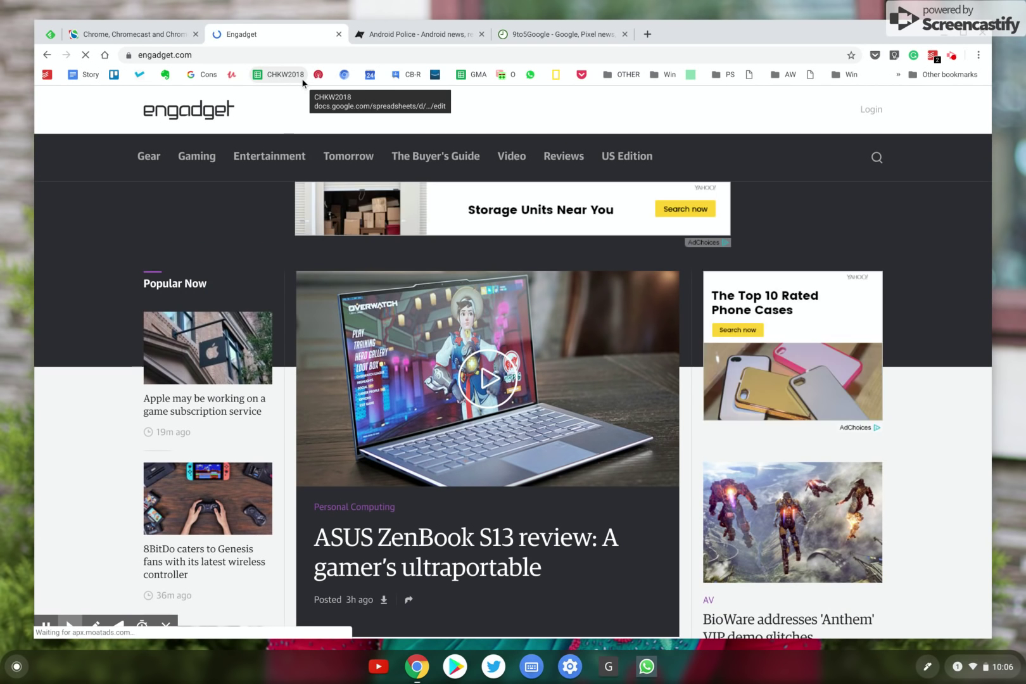